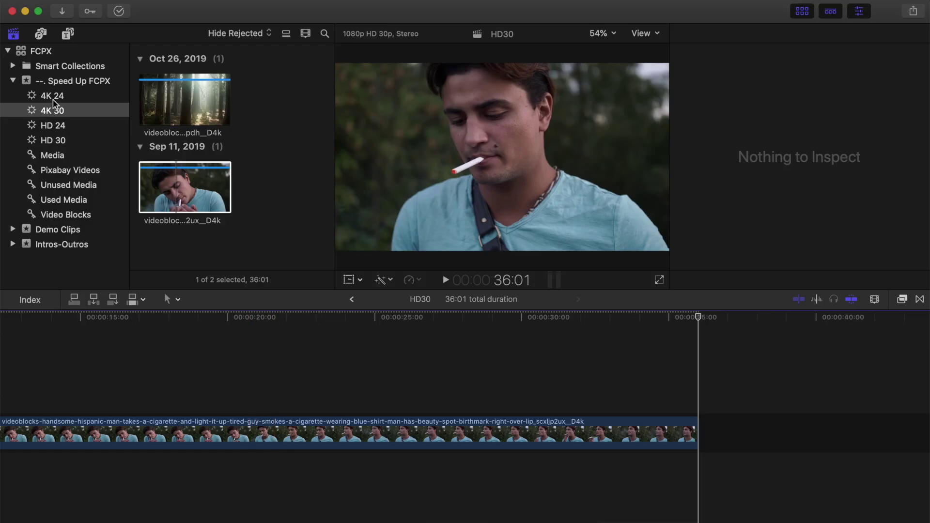
# - Open the empty 4K30 project and append the cigarette-lighting clip from the 4K 30 collection
pyautogui.click(69, 83)
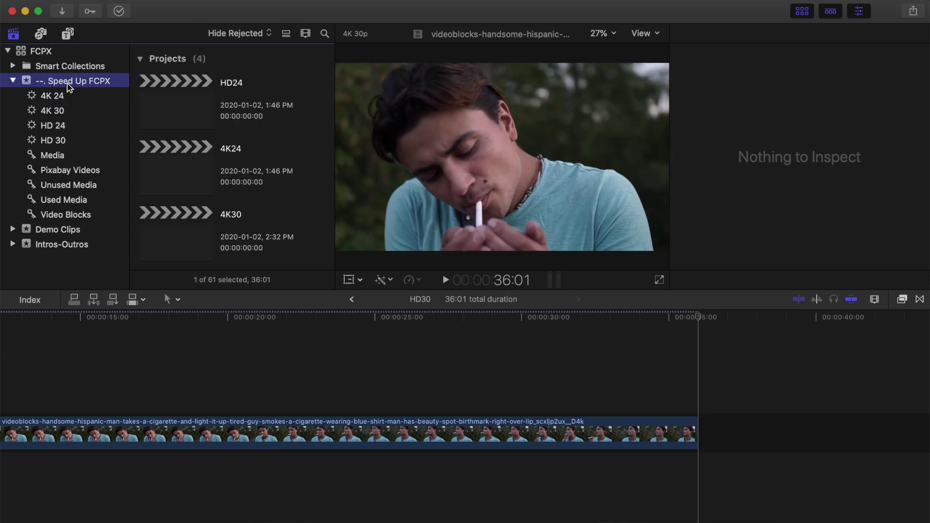
pyautogui.doubleClick(175, 229)
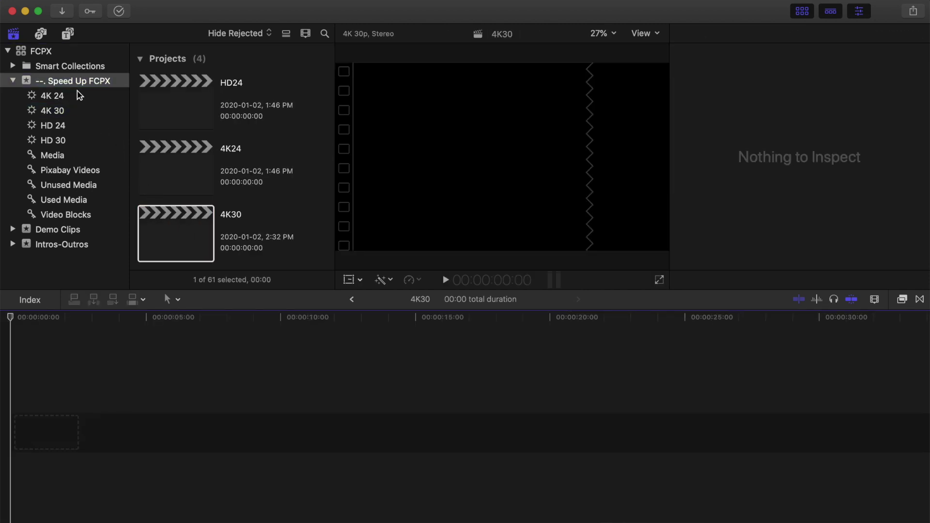
pyautogui.click(91, 112)
pyautogui.click(169, 182)
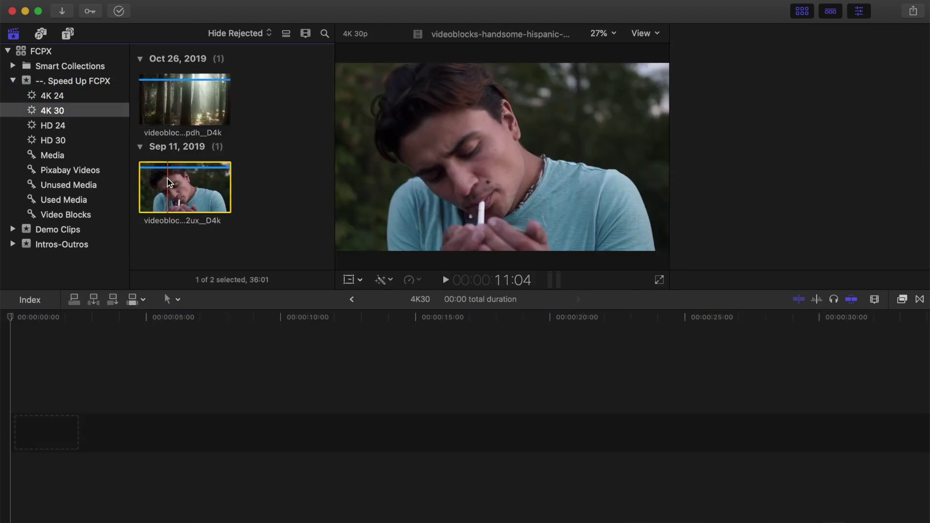
pyautogui.press('e')
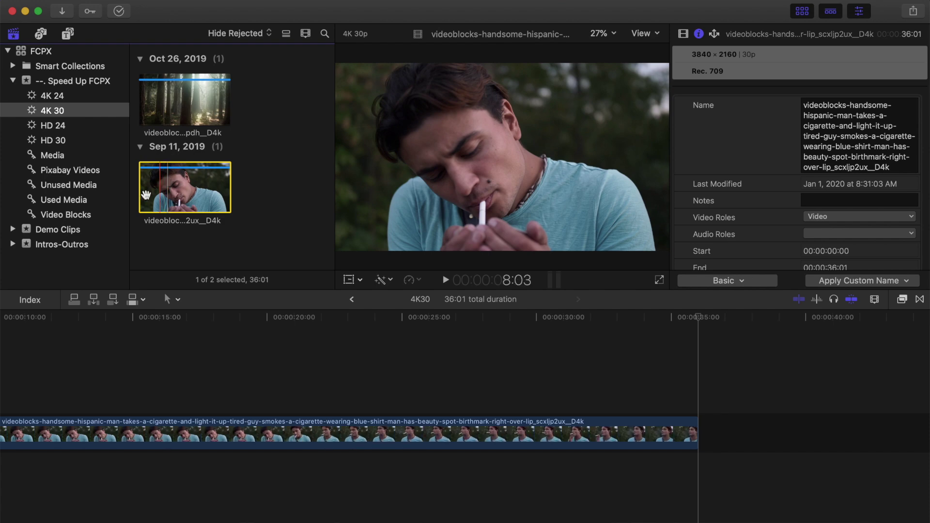
pyautogui.click(225, 349)
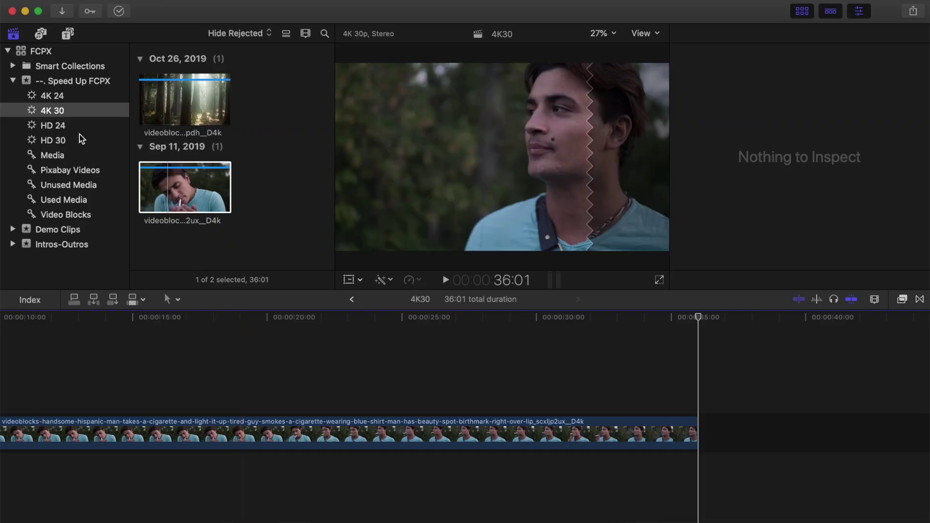
# - Append the yacht clip from the 4K 24 collection after the cigarette clip and start playback
pyautogui.click(62, 100)
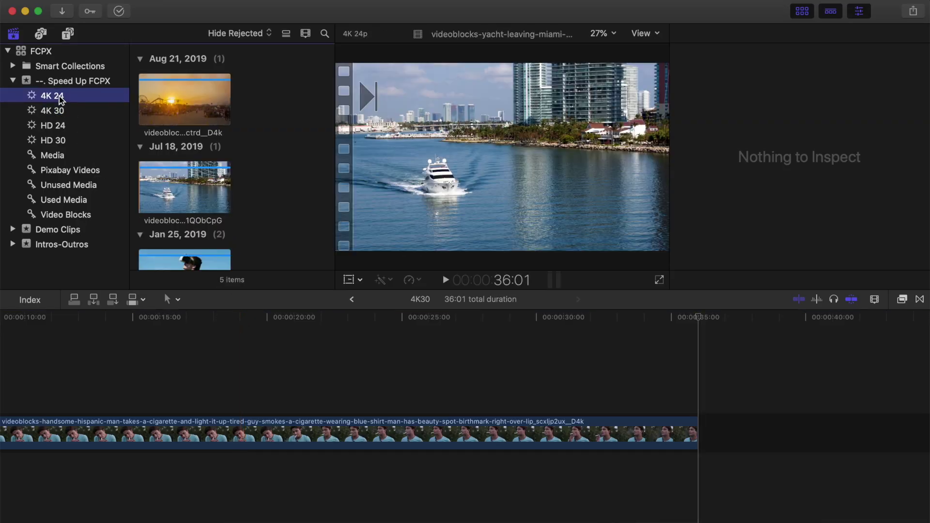
pyautogui.click(168, 189)
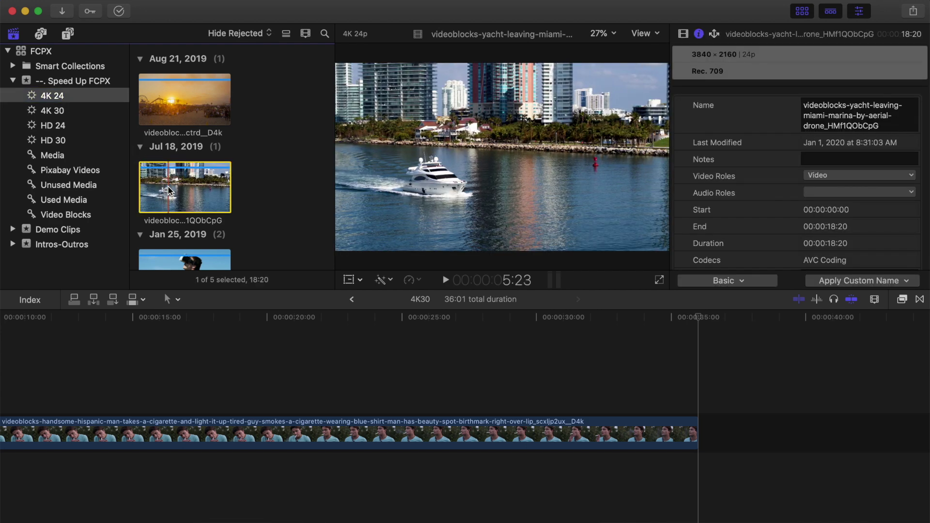
pyautogui.press('e')
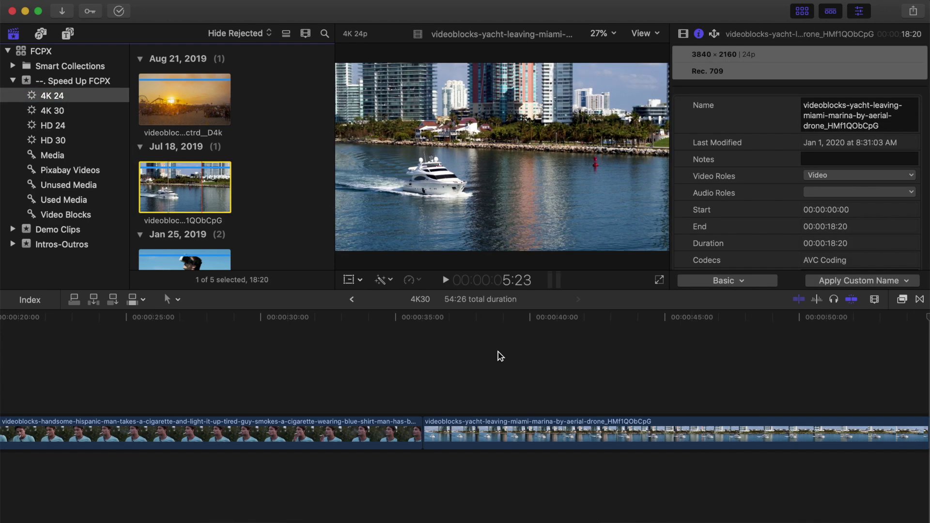
pyautogui.click(498, 388)
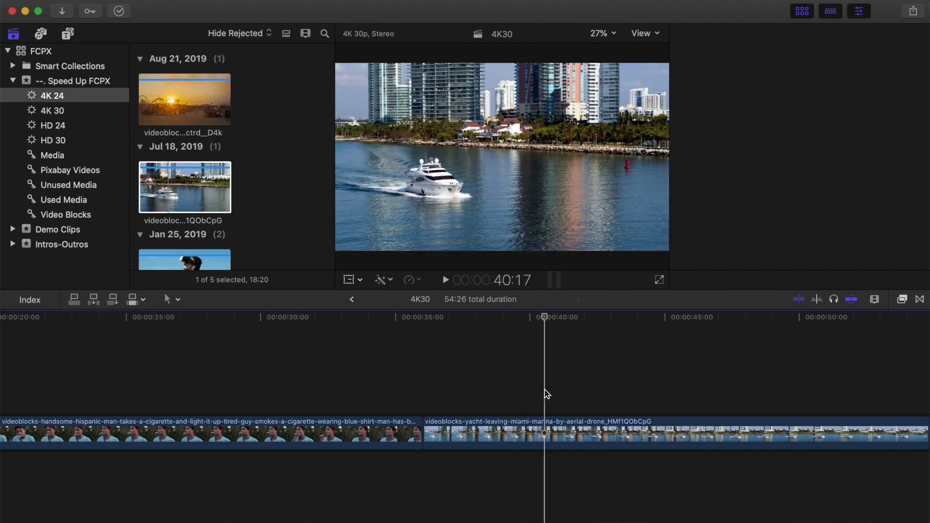
pyautogui.press('super+4')
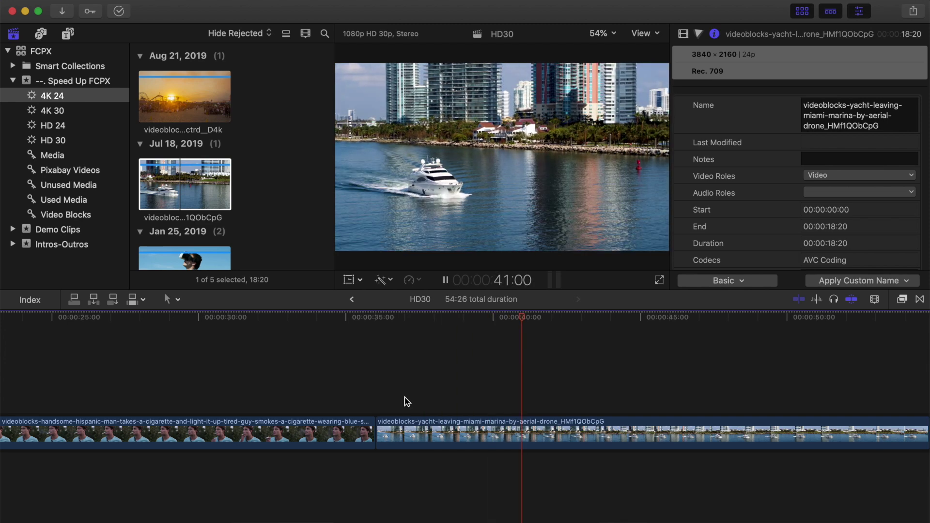
# - Stop timeline playback of the 54:26 4K30 project
pyautogui.press('space')
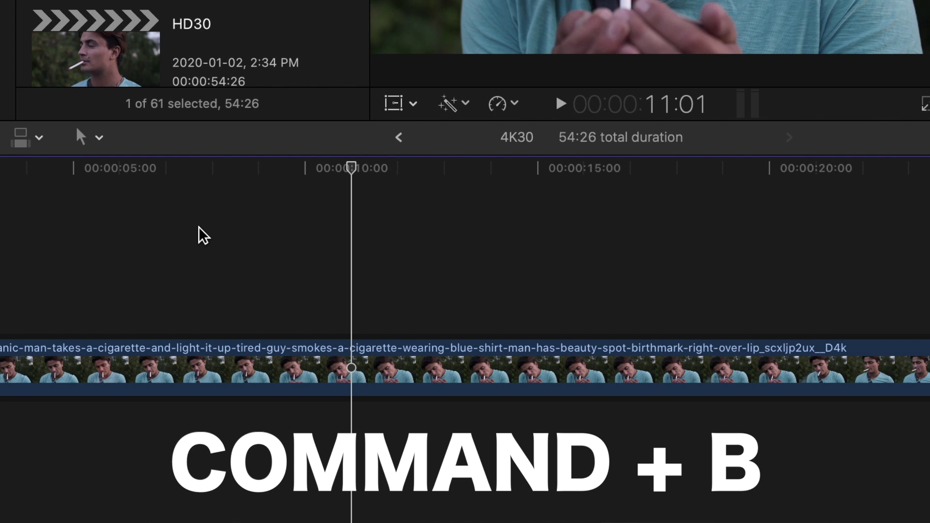
# - Blade the cigarette clip at the 11:01 playhead position with Command+B
pyautogui.click(356, 362)
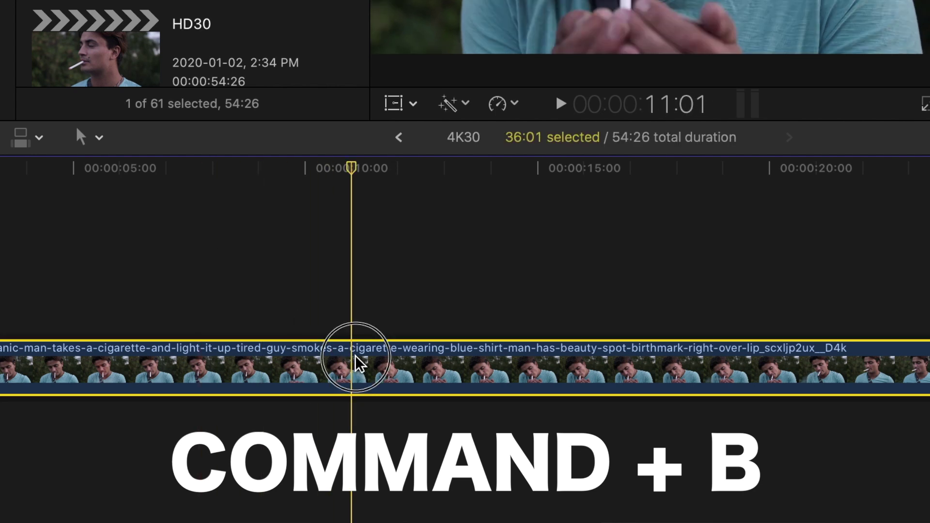
pyautogui.press('super+b')
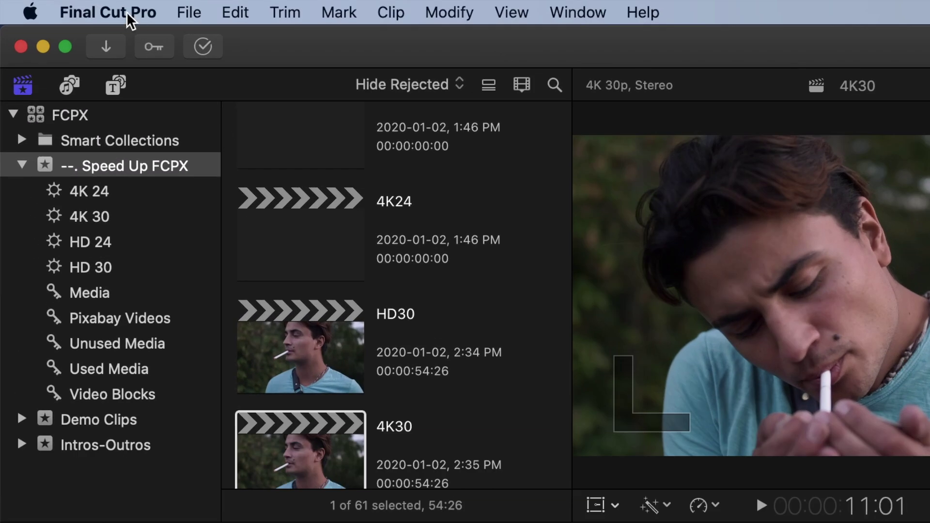
# - In the Command Editor, duplicate the Default command set as a new set named Demo
pyautogui.click(129, 14)
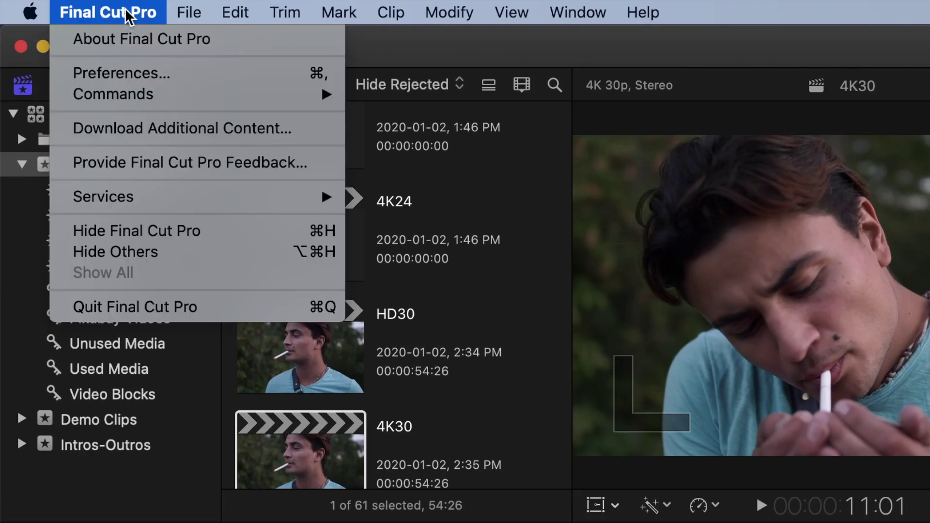
pyautogui.moveTo(150, 102)
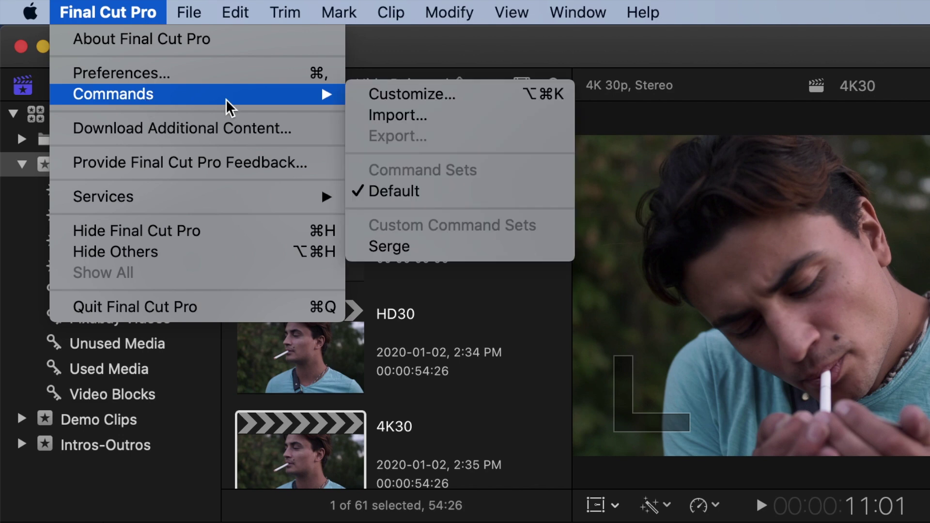
pyautogui.click(391, 95)
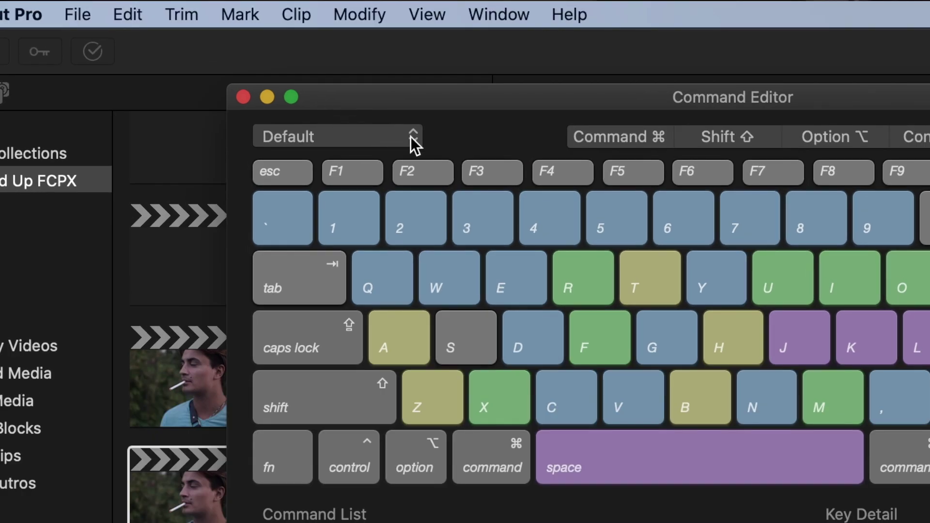
pyautogui.click(412, 140)
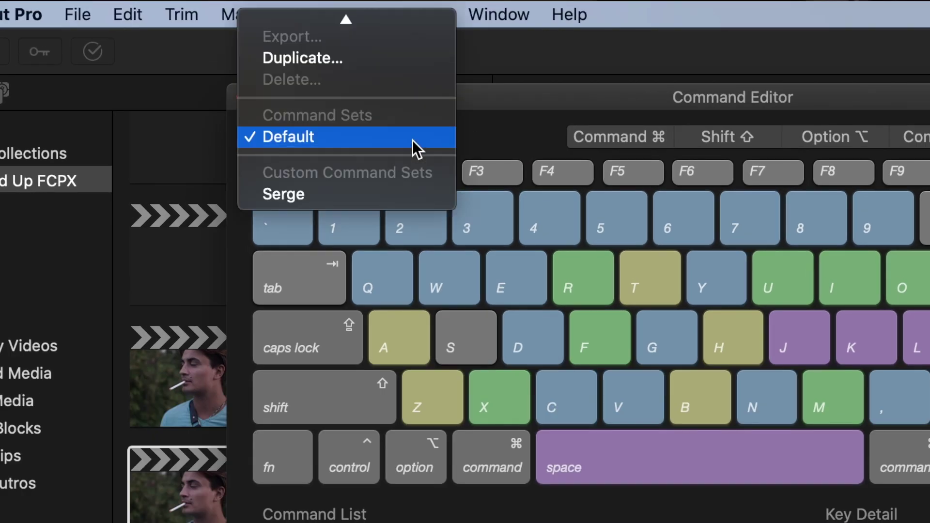
pyautogui.click(389, 63)
pyautogui.write('De')
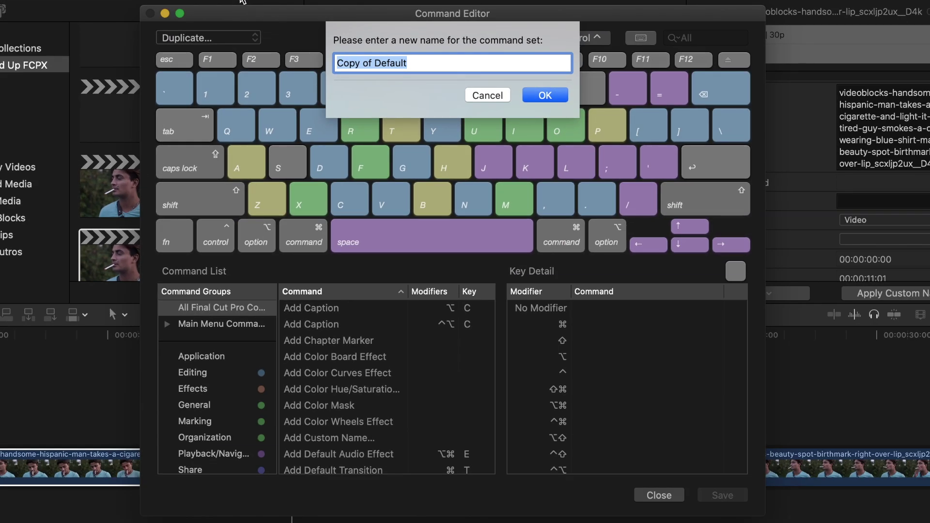
pyautogui.click(539, 92)
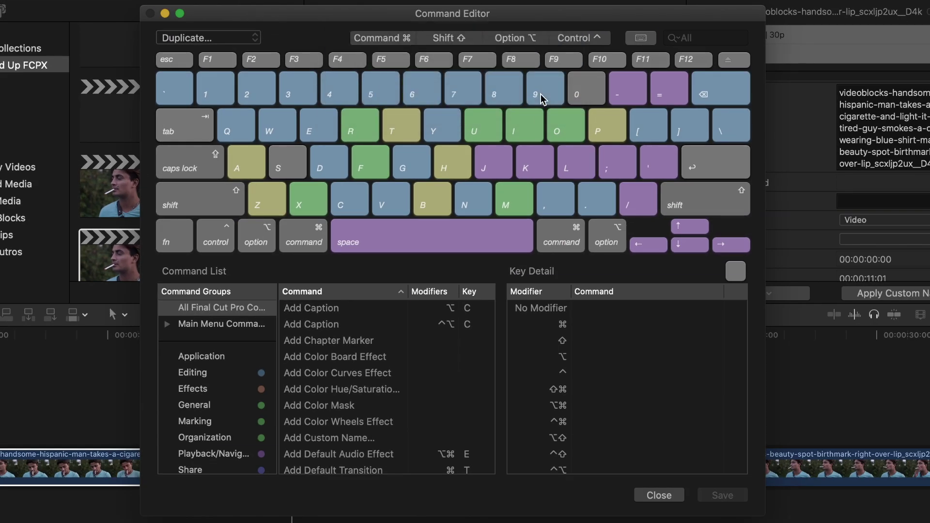
# - Assign plain B to Blade and move Blade Tool onto modified B keys
pyautogui.click(432, 201)
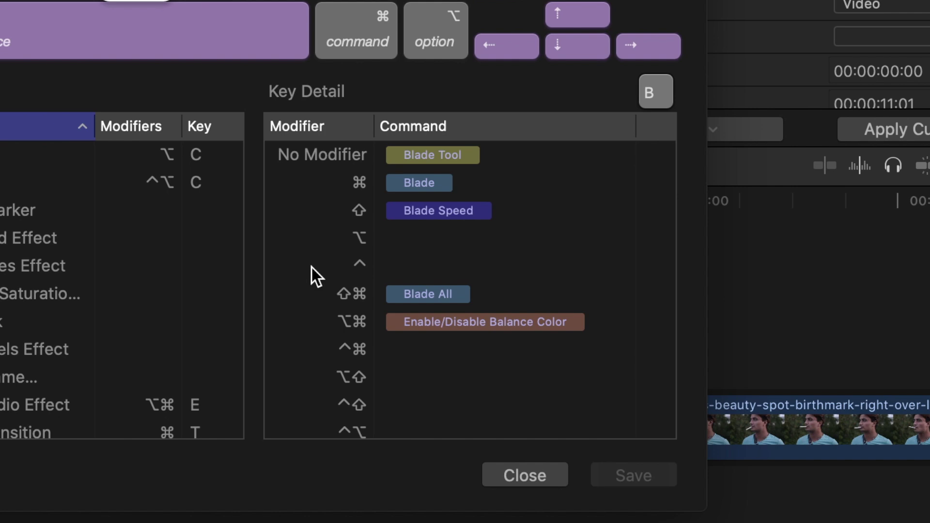
pyautogui.moveTo(417, 155); pyautogui.dragTo(421, 235)
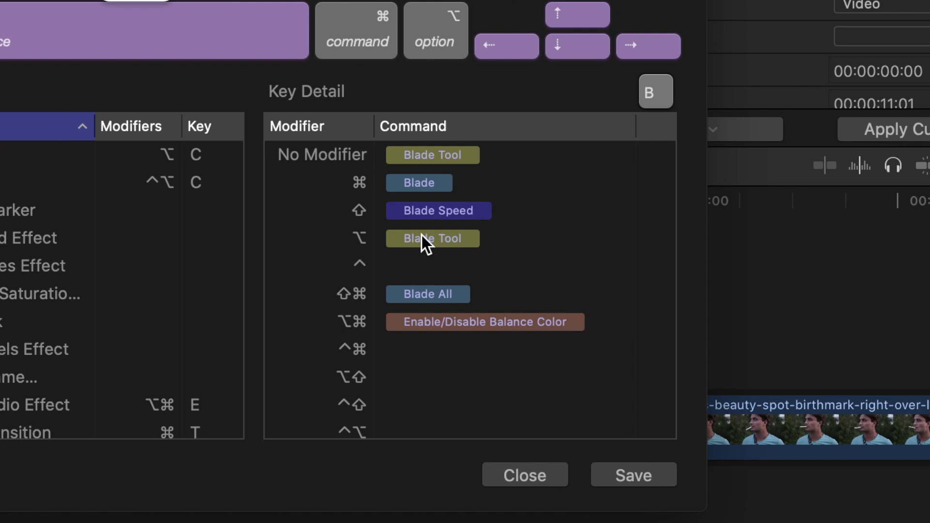
pyautogui.moveTo(429, 183); pyautogui.dragTo(429, 158)
pyautogui.moveTo(430, 239); pyautogui.dragTo(430, 183)
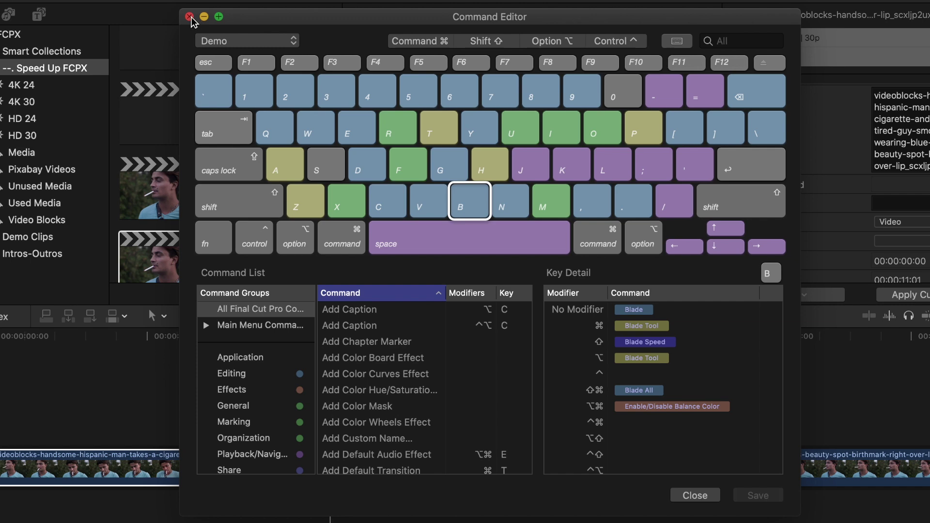
pyautogui.click(189, 17)
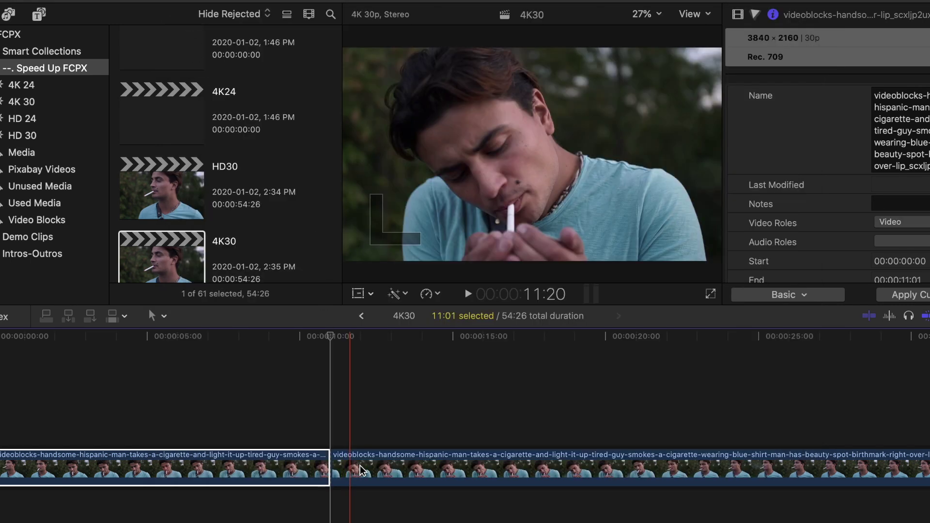
# - Blade the clips three times with Cmd+B and select the unwanted cut piece
pyautogui.press('super+b')
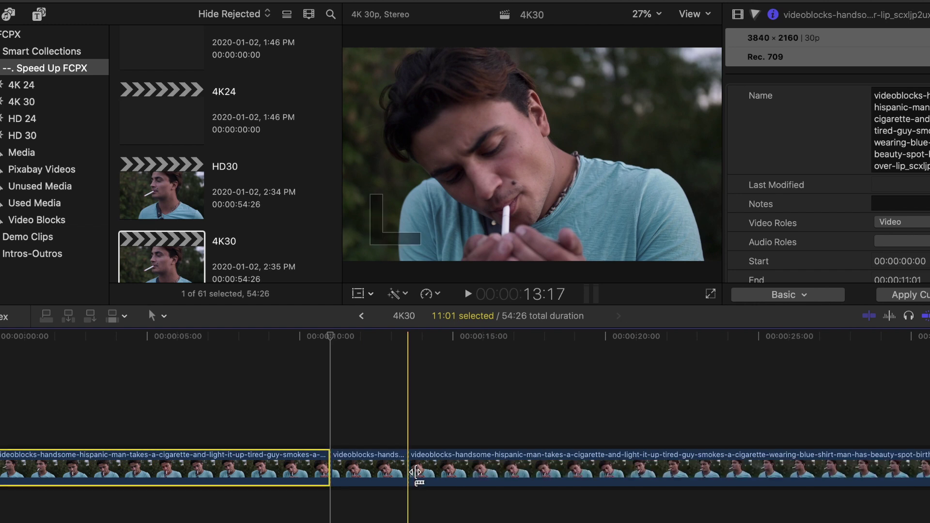
pyautogui.press('super+b')
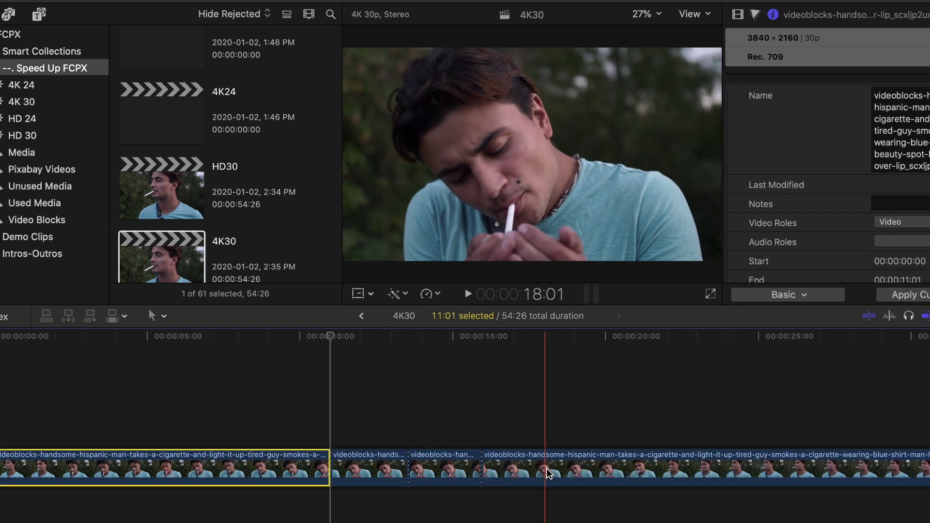
pyautogui.press('super+b')
pyautogui.click(514, 473)
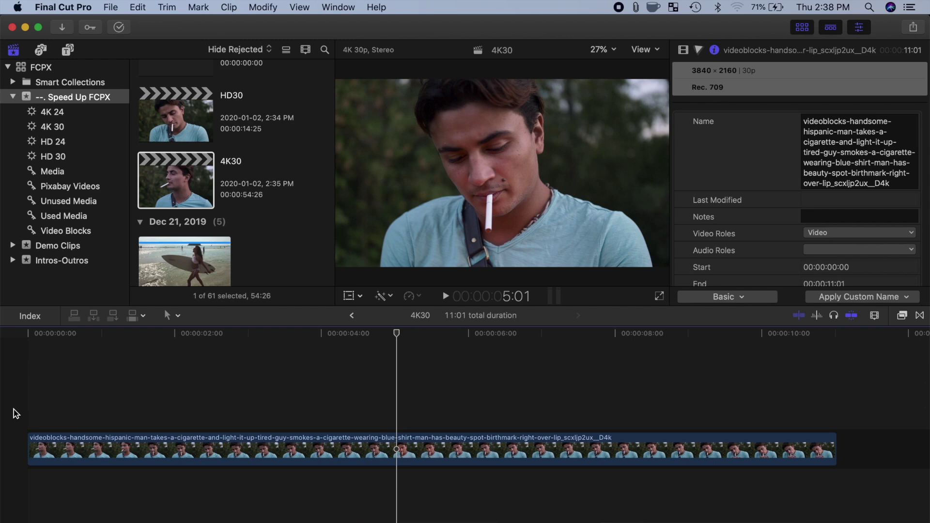
# - Connect the BREAKEVEN title 37 above the clip at the timeline start
pyautogui.moveTo(394, 337); pyautogui.dragTo(19, 371)
pyautogui.click(67, 50)
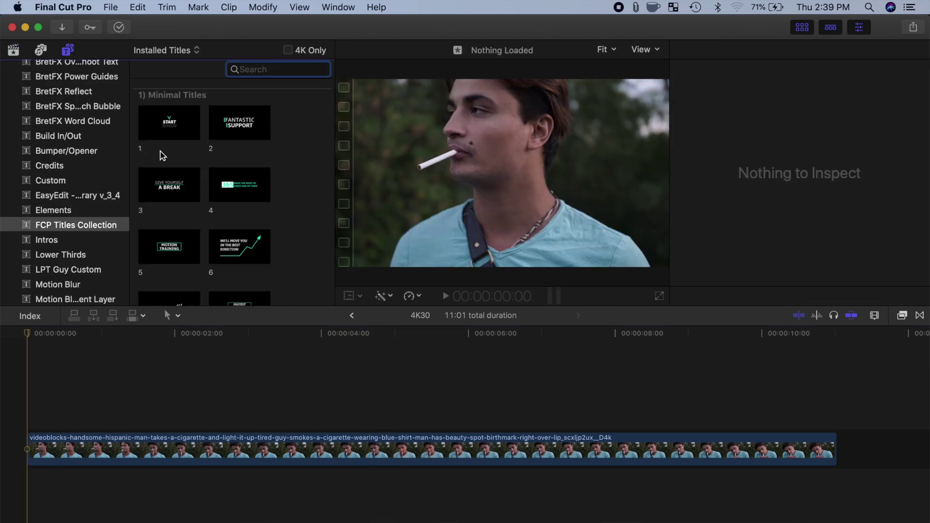
pyautogui.scroll(-10, 163, 155)
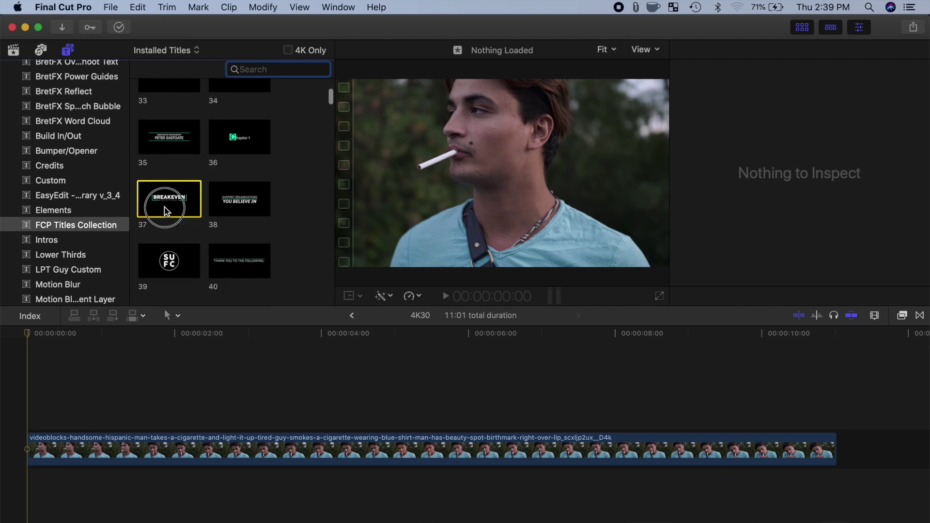
pyautogui.click(166, 211)
pyautogui.click(31, 369)
pyautogui.press('q')
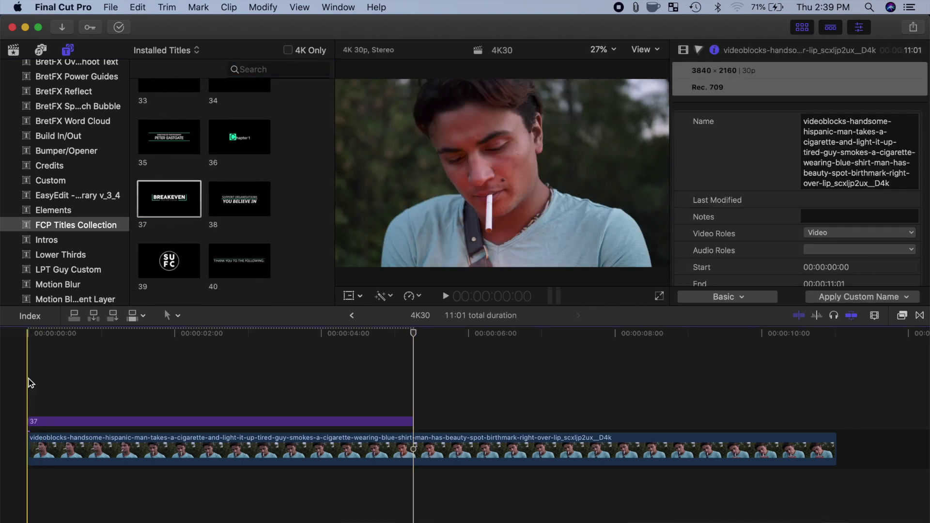
# - Preview the new title, then select the video clip with the playhead back at the start
pyautogui.press('space')
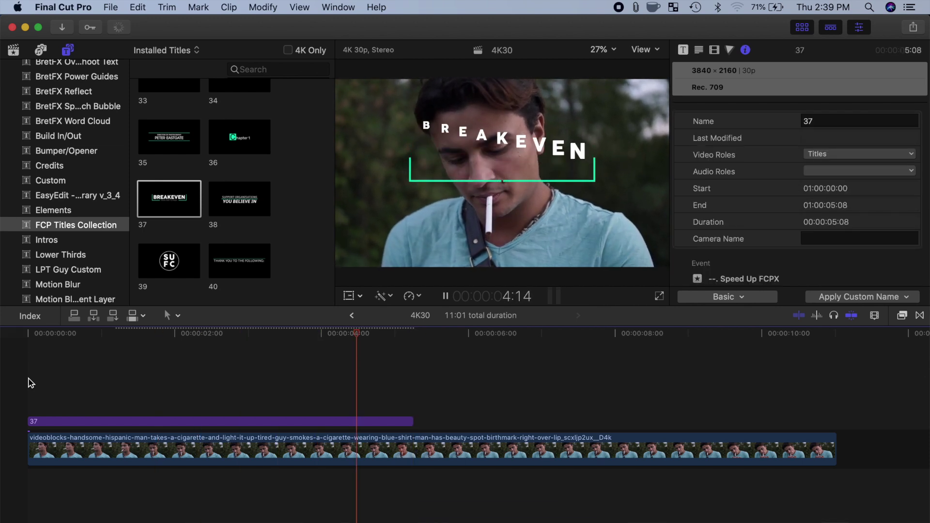
pyautogui.press('space')
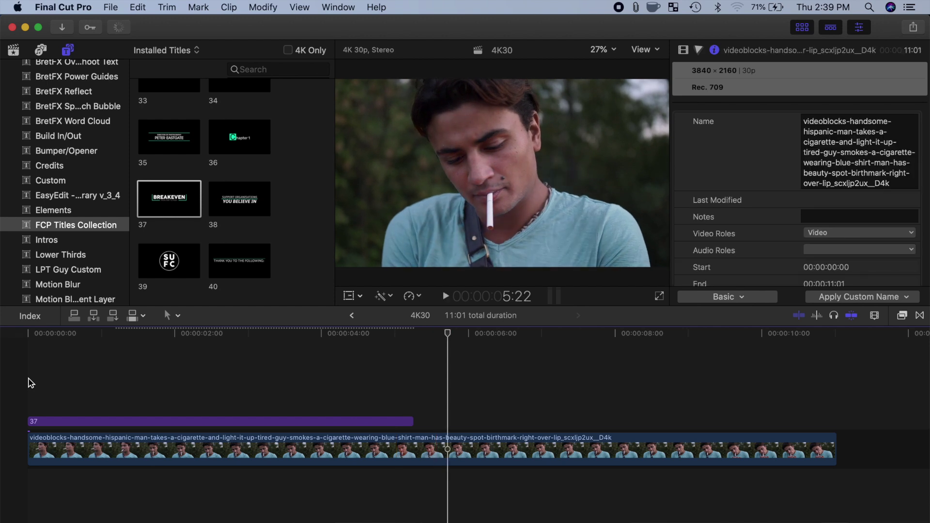
pyautogui.click(29, 377)
pyautogui.click(58, 446)
pyautogui.press('super+5')
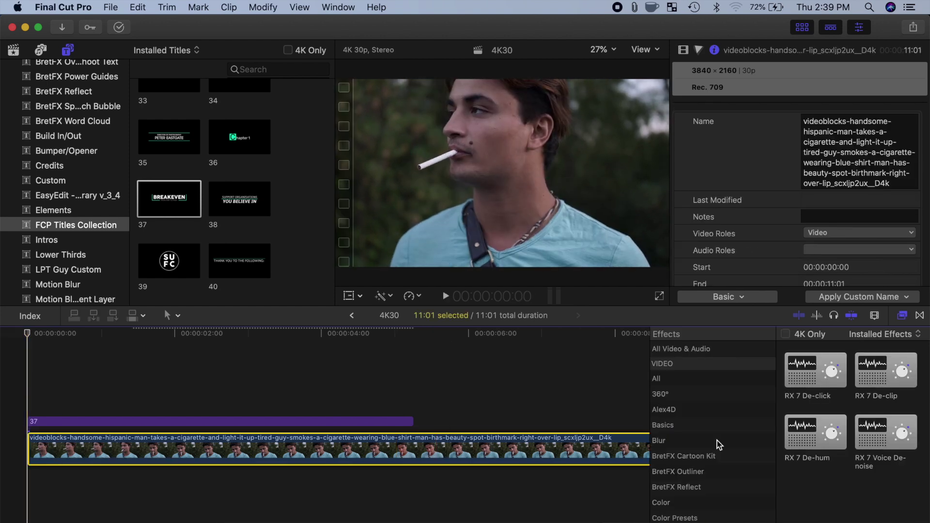
# - Apply the Custom LUT effect from the Color category to the video clip
pyautogui.click(661, 502)
pyautogui.scroll(-3, 795, 442)
pyautogui.moveTo(815, 429); pyautogui.dragTo(414, 448)
# - Set the Custom LUT to Cinematic - 100 and play back the graded clip
pyautogui.click(683, 50)
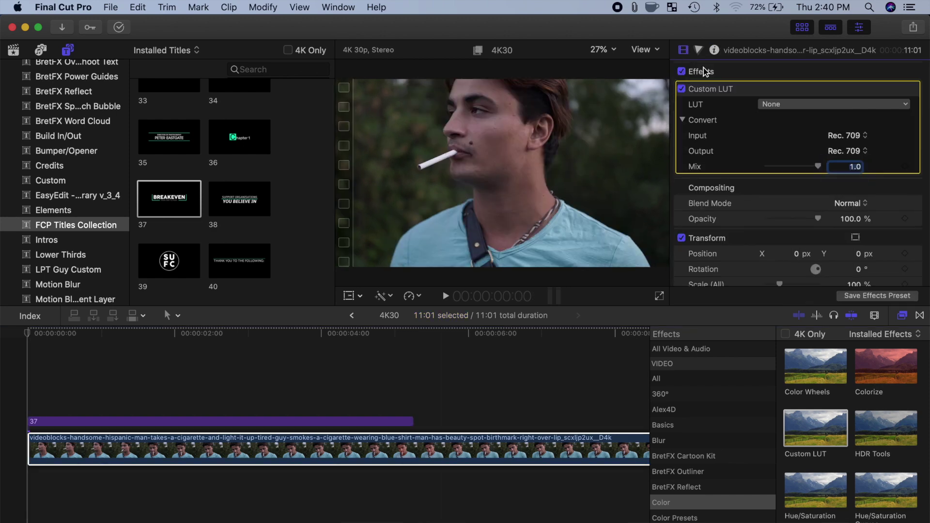
pyautogui.click(833, 104)
pyautogui.moveTo(768, 137)
pyautogui.moveTo(639, 137)
pyautogui.moveTo(544, 145)
pyautogui.click(459, 36)
pyautogui.press('space')
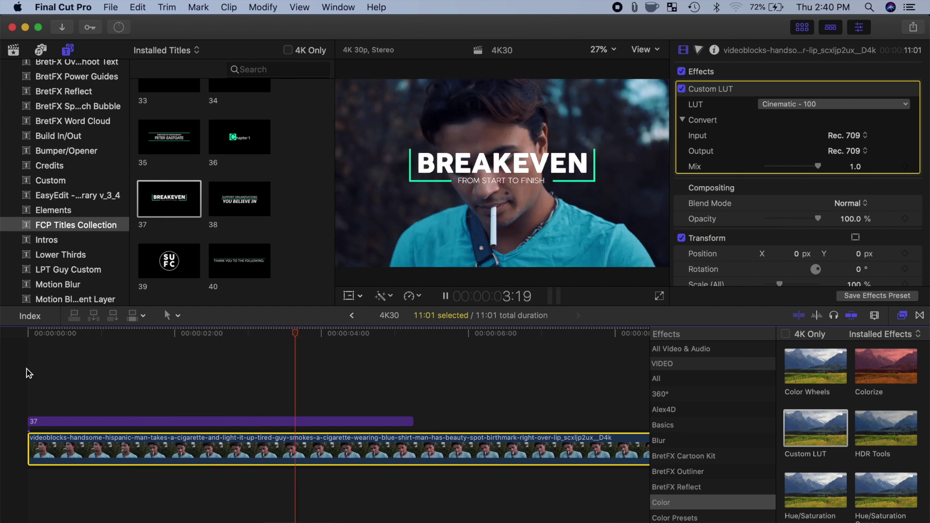
pyautogui.press('space')
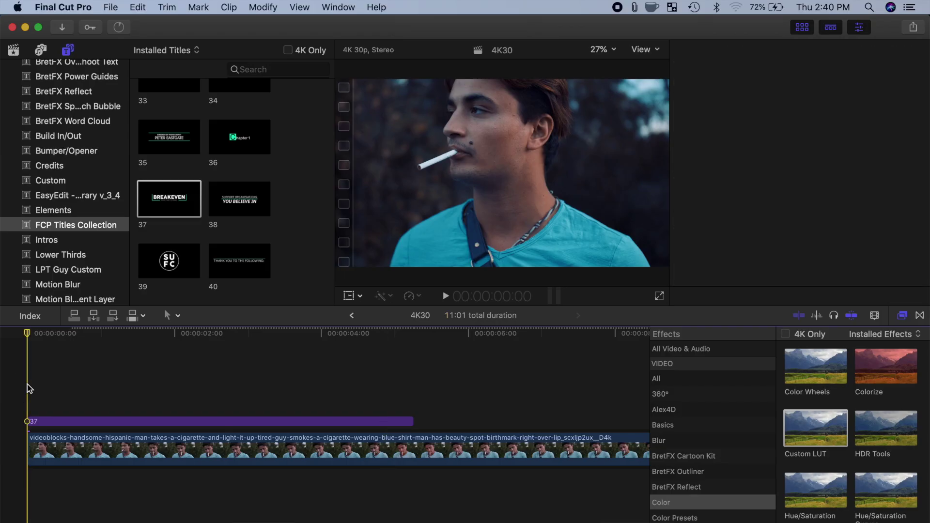
# - Show title 37's settings in the Inspector, watch background rendering progress, and play the timeline
pyautogui.press('super+4')
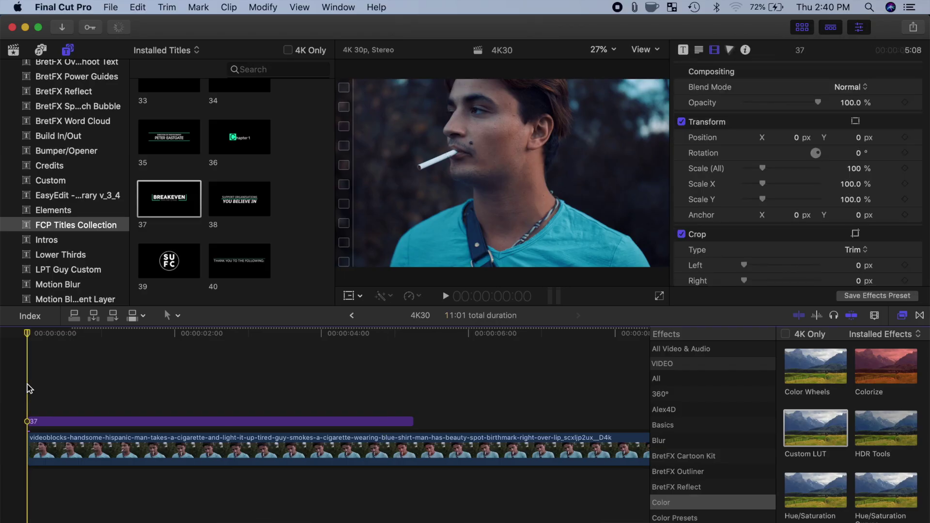
pyautogui.click(118, 27)
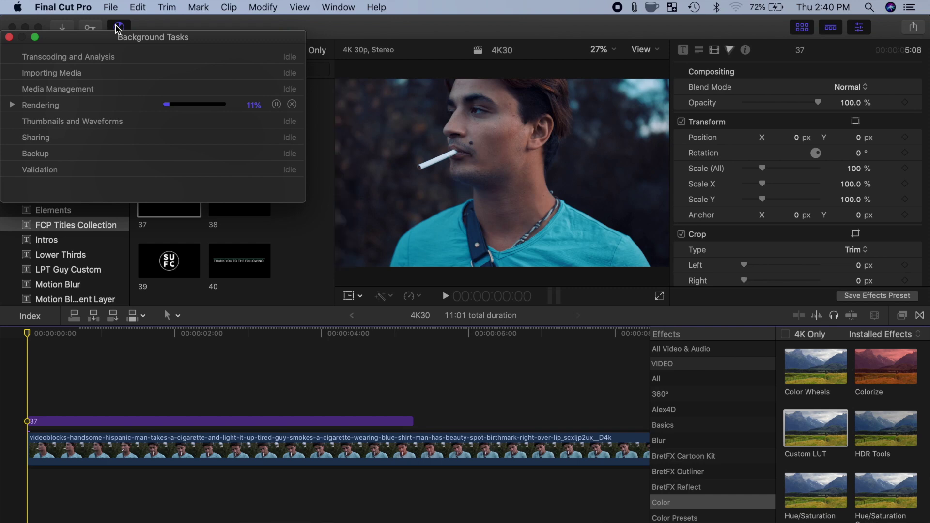
pyautogui.press('space')
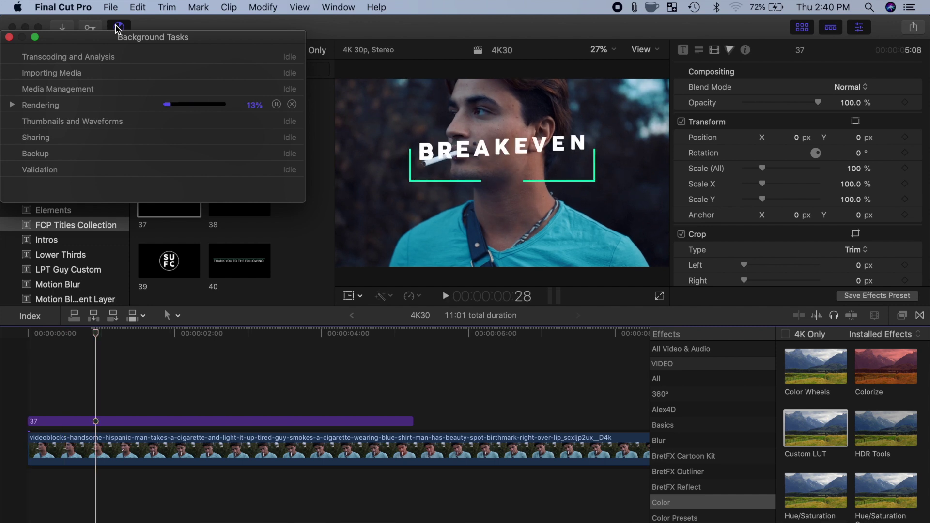
pyautogui.press('space')
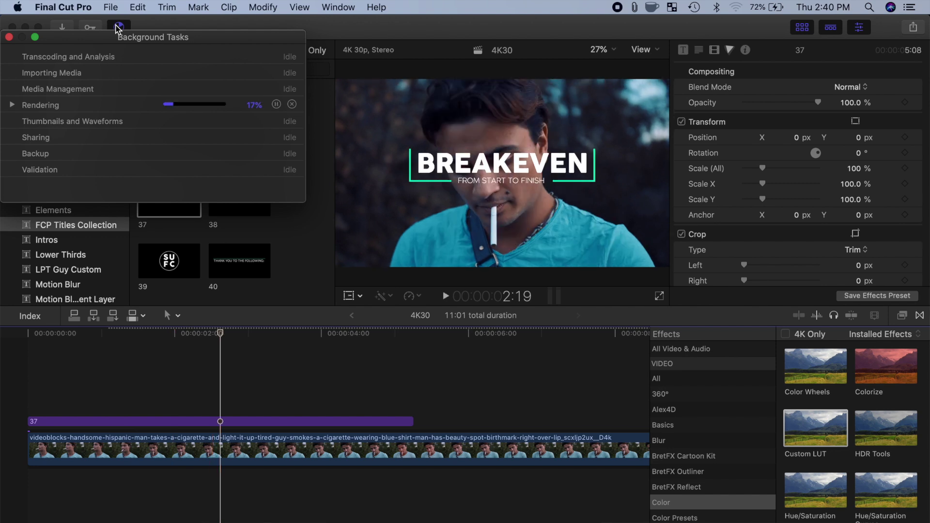
pyautogui.press('space')
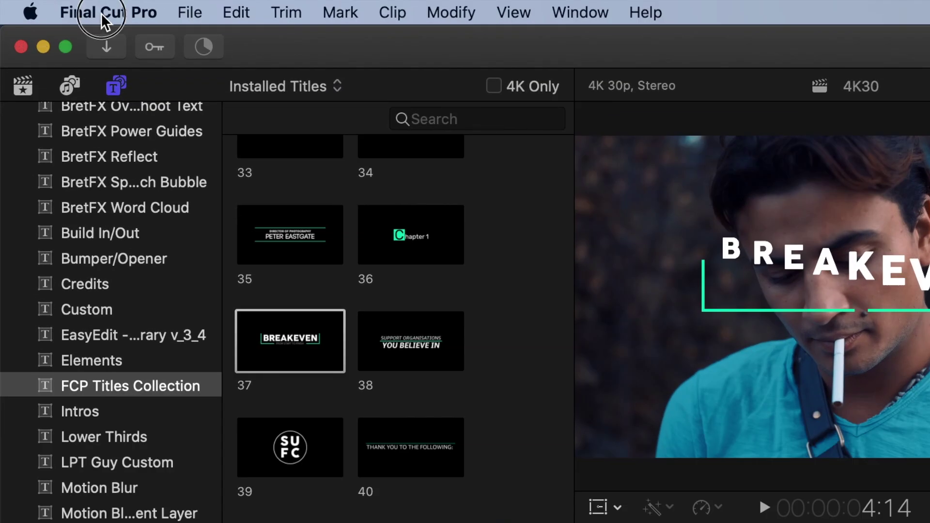
# - In Playback preferences, set background render to start after 5.0 seconds
pyautogui.click(59, 7)
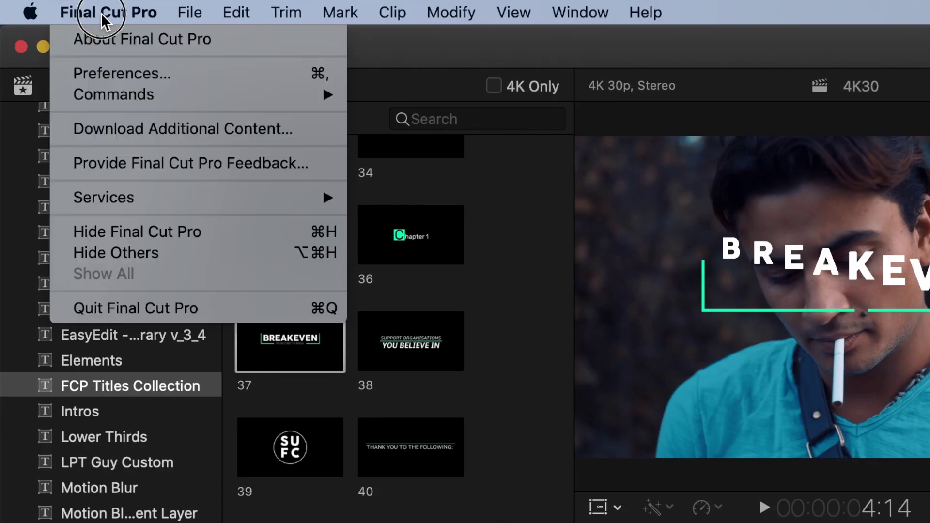
pyautogui.click(115, 76)
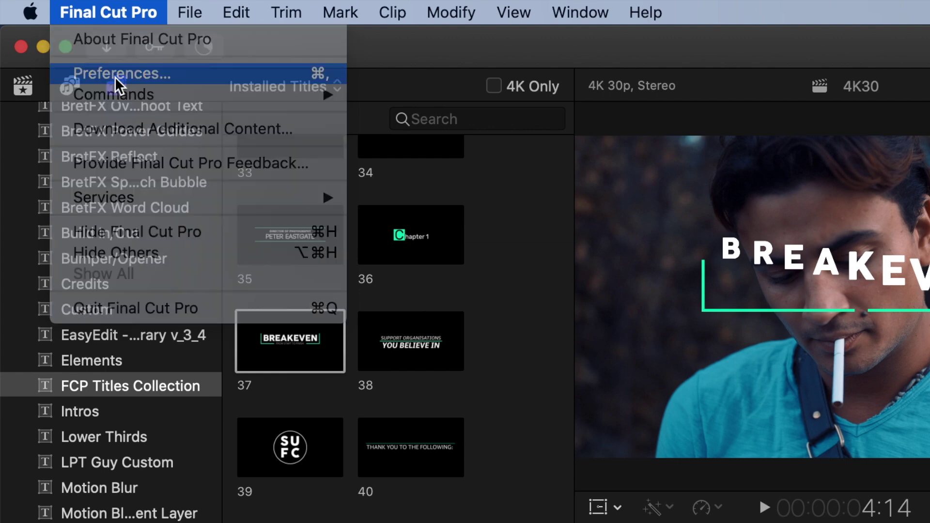
pyautogui.click(549, 118)
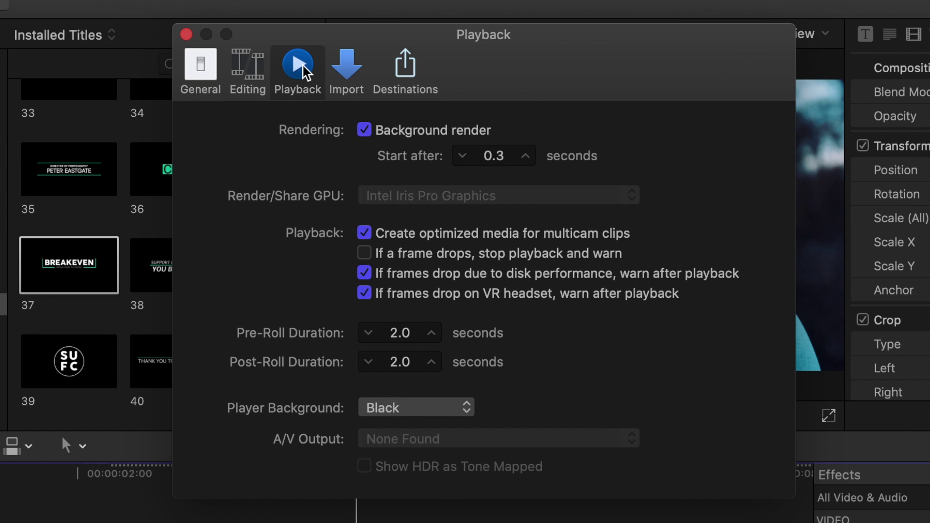
pyautogui.click(364, 130)
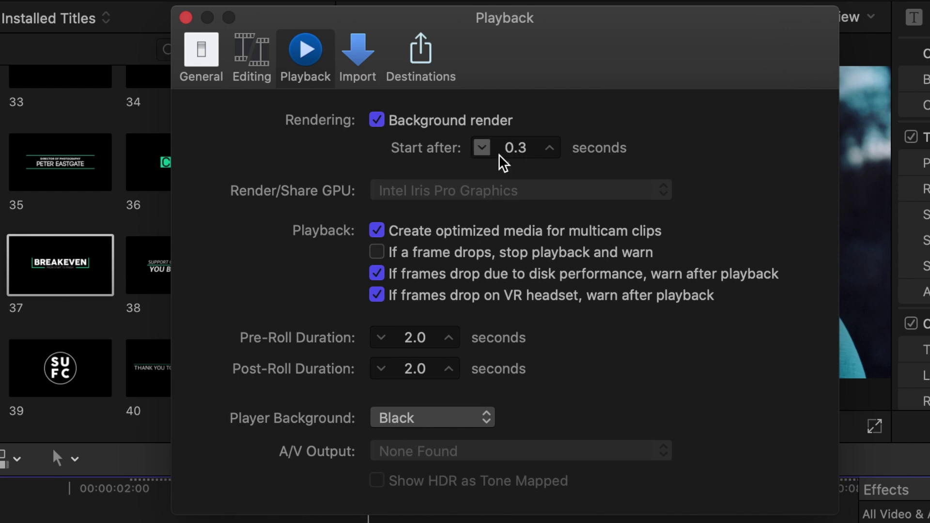
pyautogui.doubleClick(517, 149)
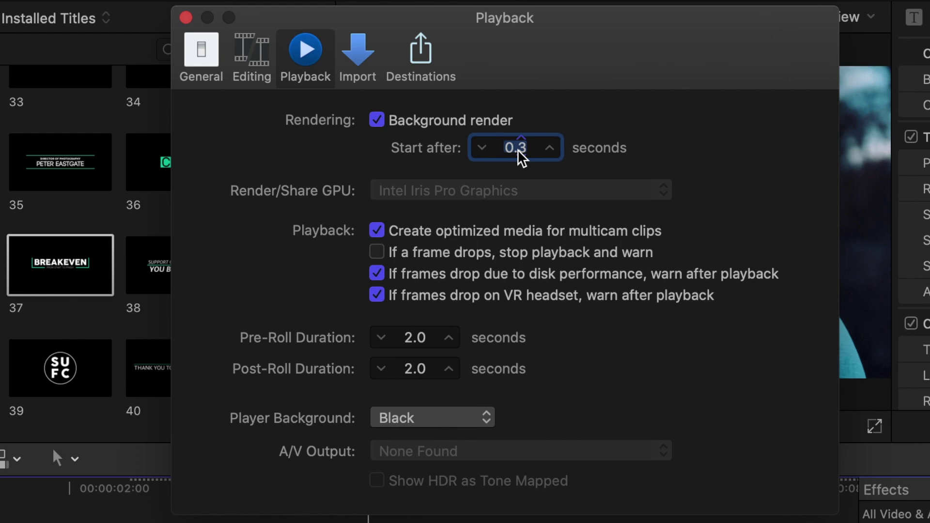
pyautogui.write('5.0')
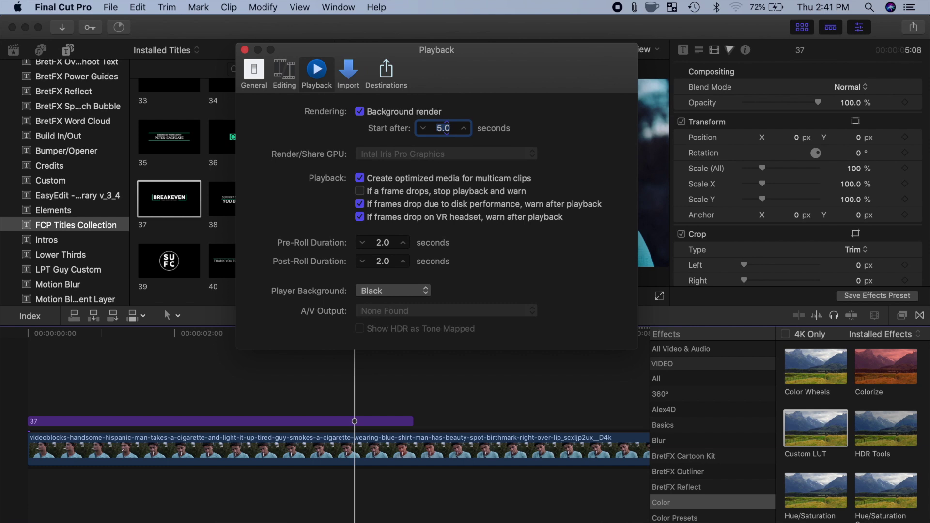
pyautogui.click(246, 50)
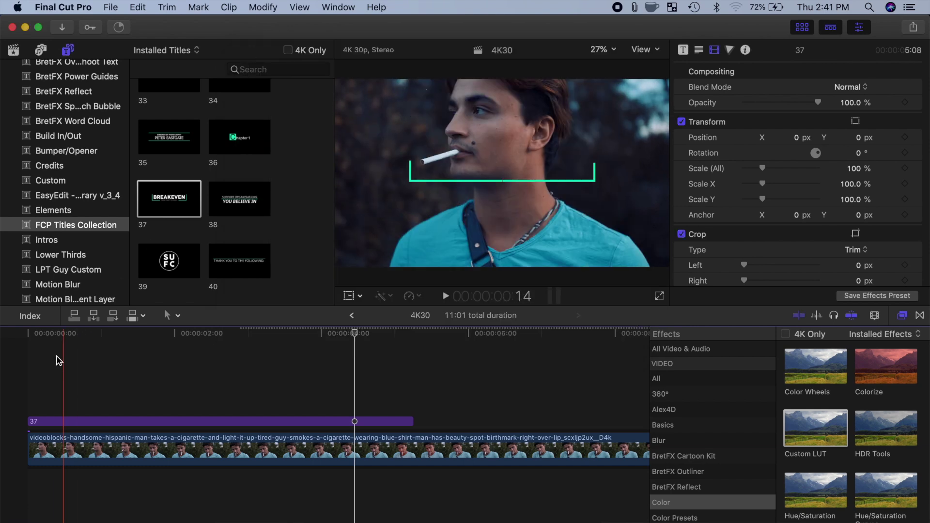